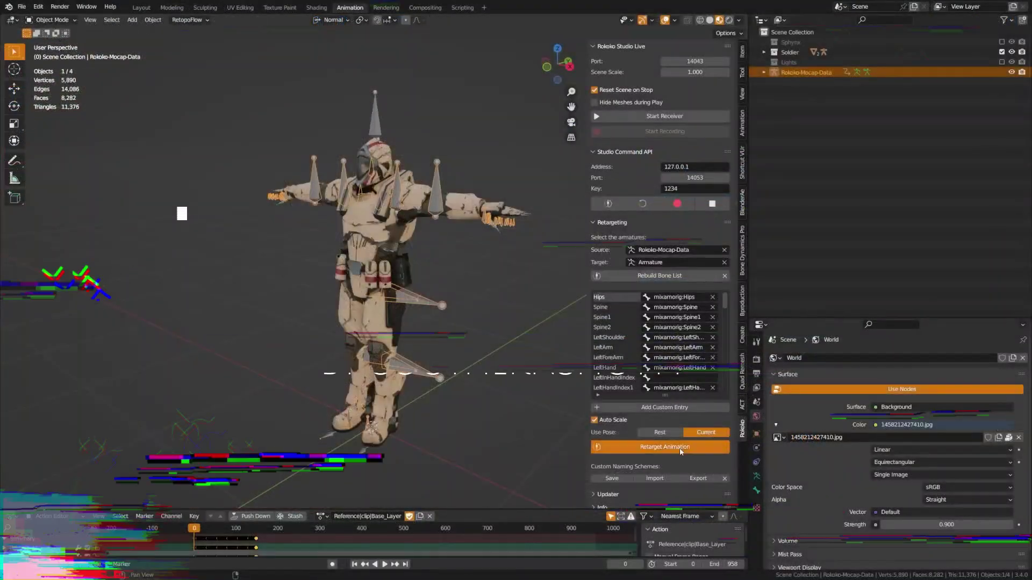
Play back the Rokoko mocap motion retargeted onto the soldier's Armature
left_click(665, 447)
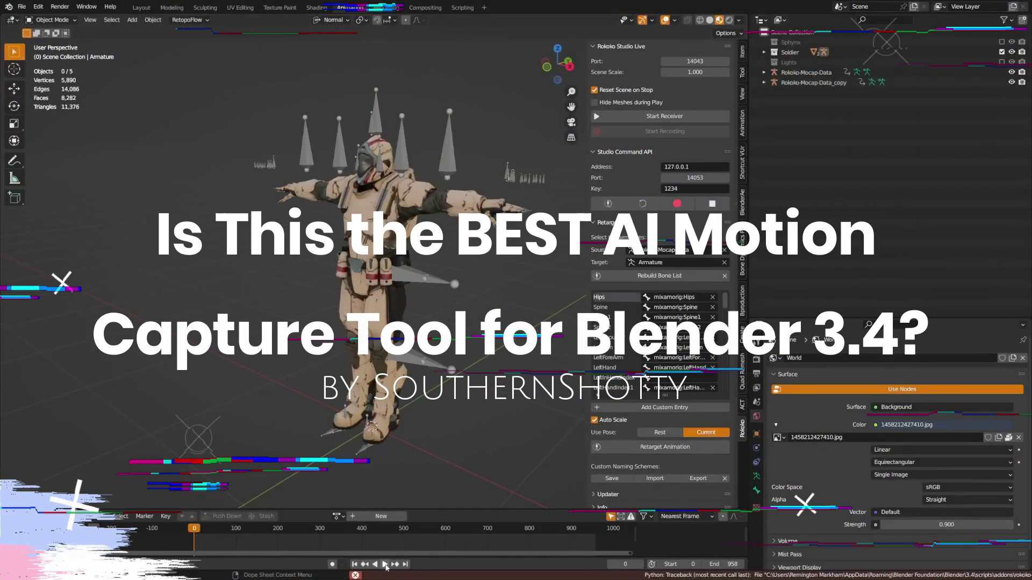
left_click(384, 564)
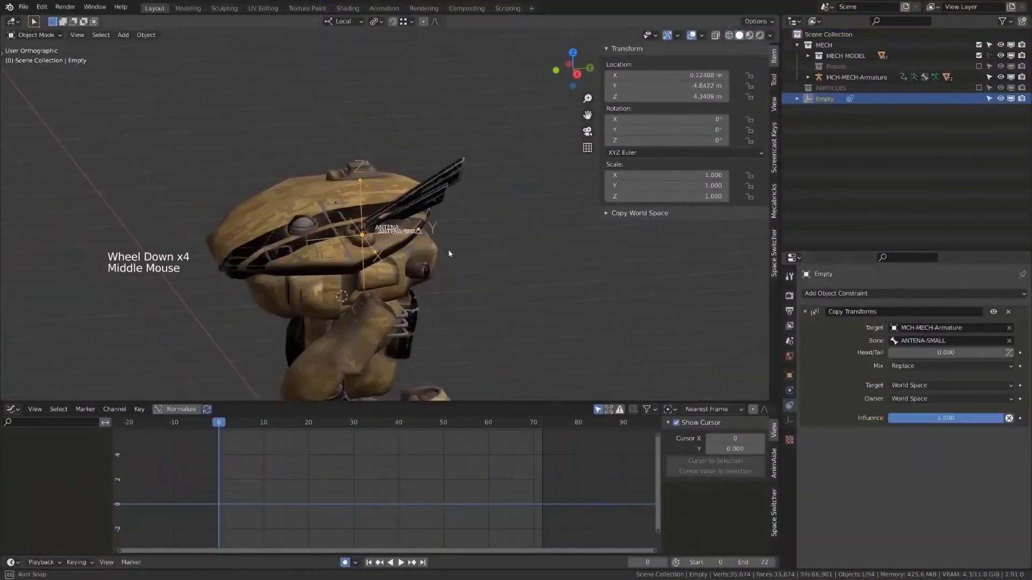
Bring up the Apply transforms menu with Ctrl+A on the selected Suzanne
key("ctrl+a")
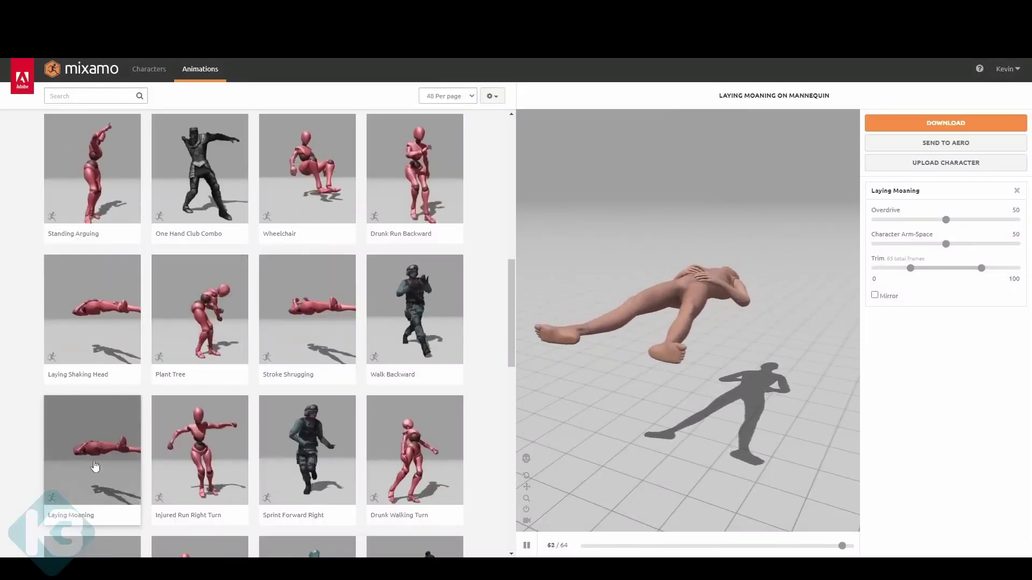
Scroll the Mixamo animation thumbnails down and back up to locate Laying Moaning
scroll(89, 487, "down", 1)
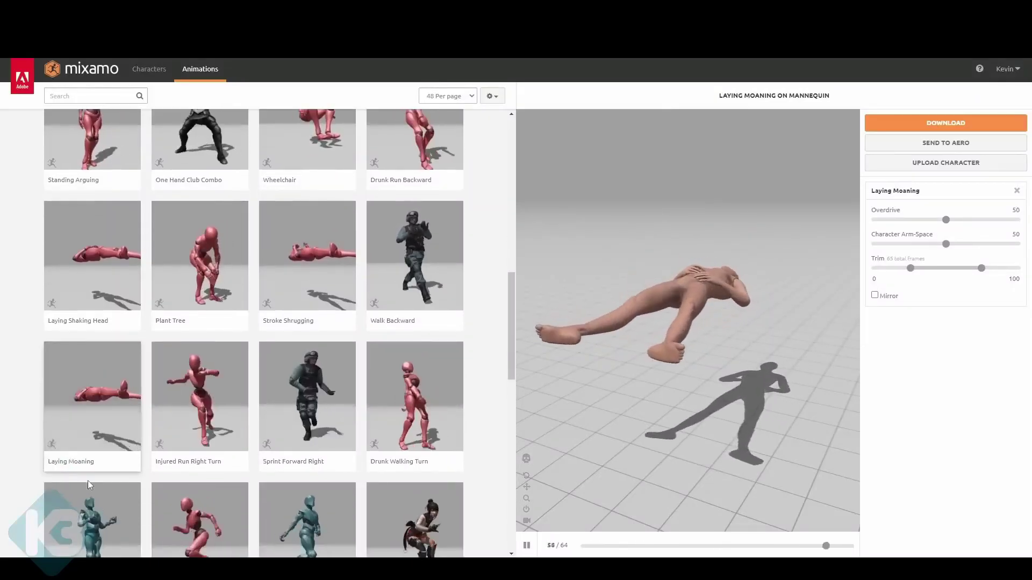
scroll(90, 445, "up", 1)
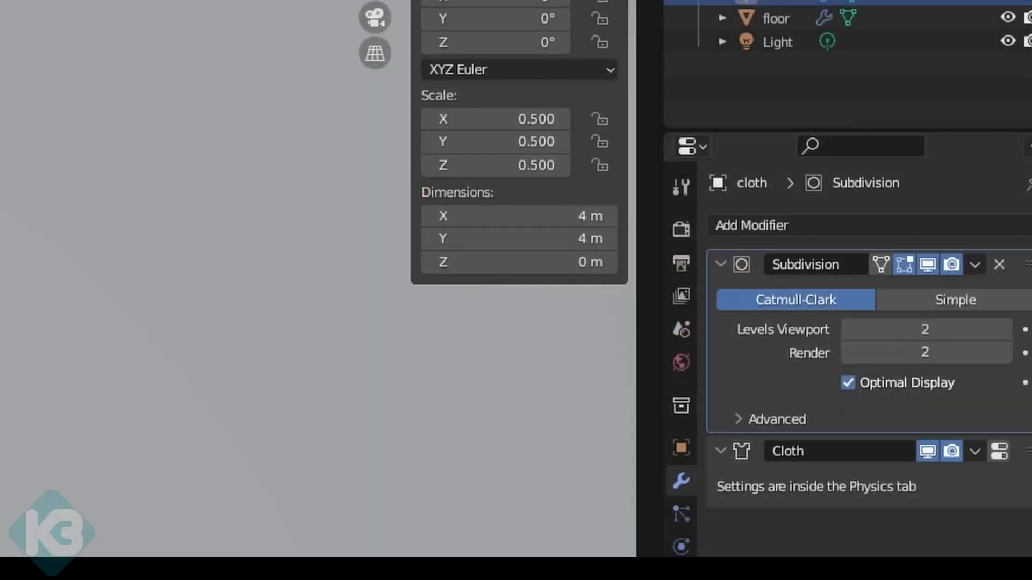
Show the cloth object's Physics settings, scrolled down to the Cloth Cache panel
left_click(681, 547)
scroll(923, 418, "down", 5)
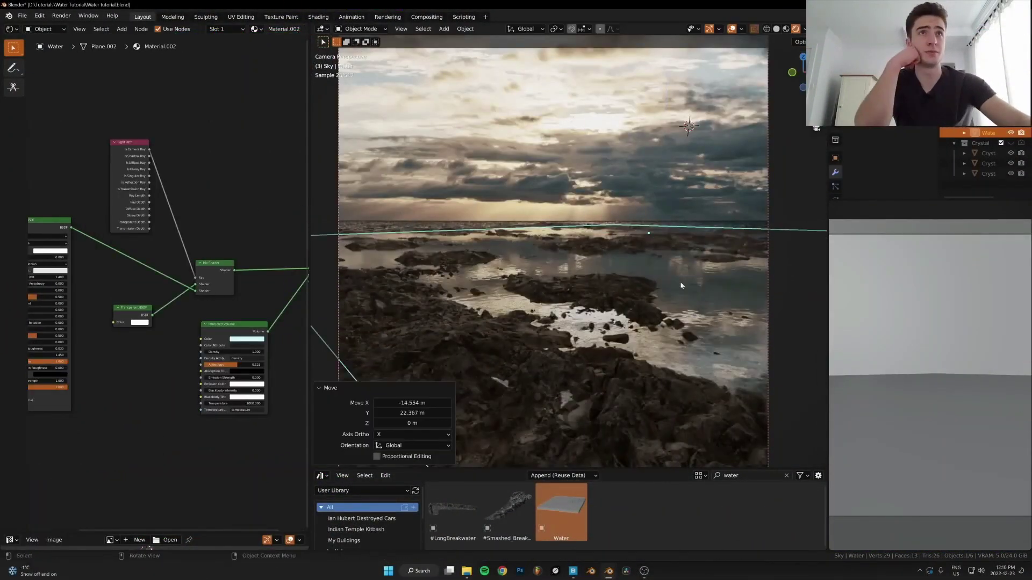
Finish placing the water plane, switch to camera view and widen the node editor around all nodes
middle_click_drag(581, 397, 581, 363)
key("KP_0")
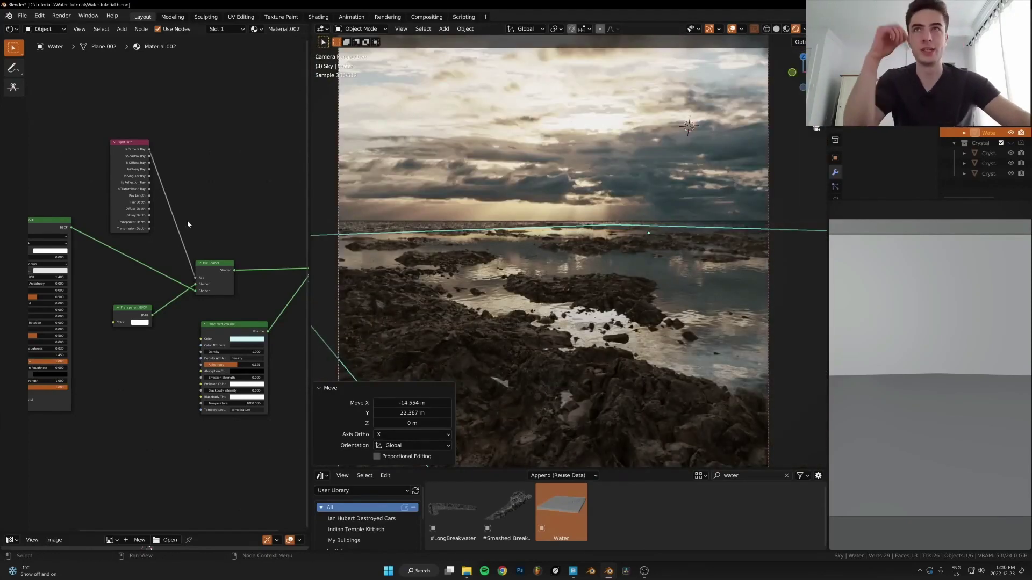
key("Home")
left_click_drag(309, 270, 406, 269)
scroll(238, 344, "up", 3)
Maximize the Shader Editor and move the Musgrave Texture and Bump nodes up side by side
key("ctrl+space")
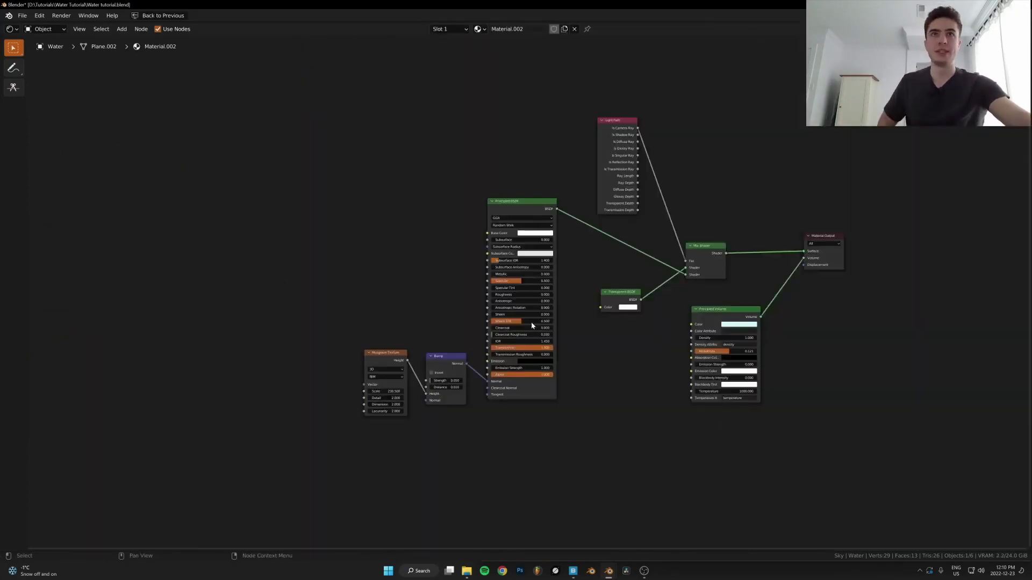
scroll(238, 344, "up", 3)
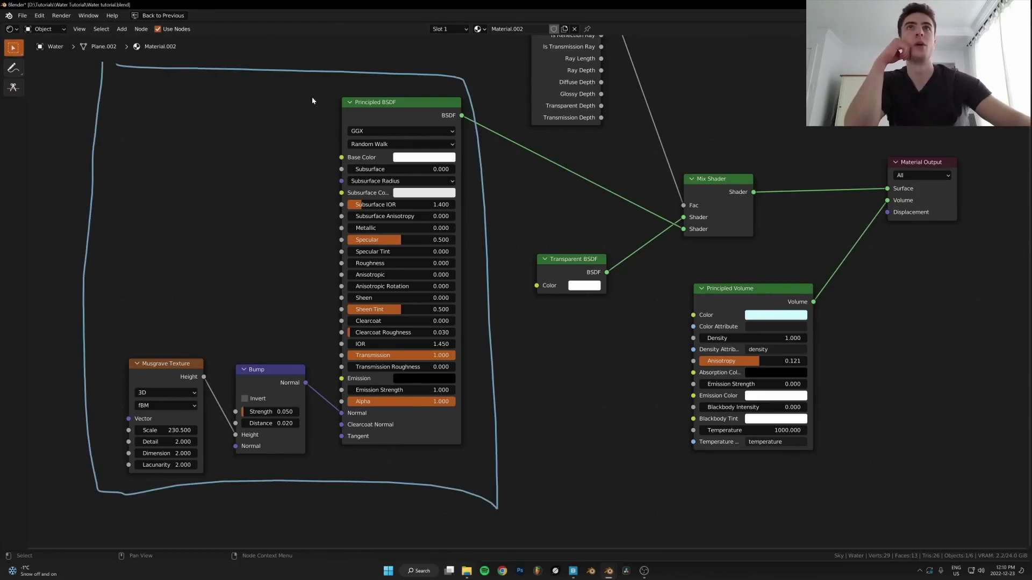
scroll(313, 101, "up", 1)
middle_click_drag(334, 377, 444, 300)
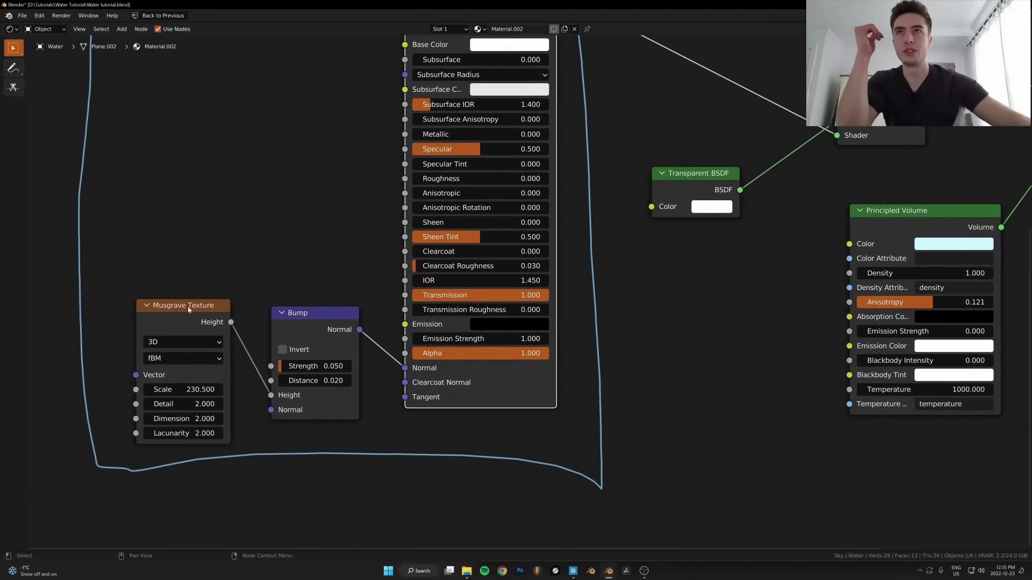
left_click_drag(155, 305, 134, 264)
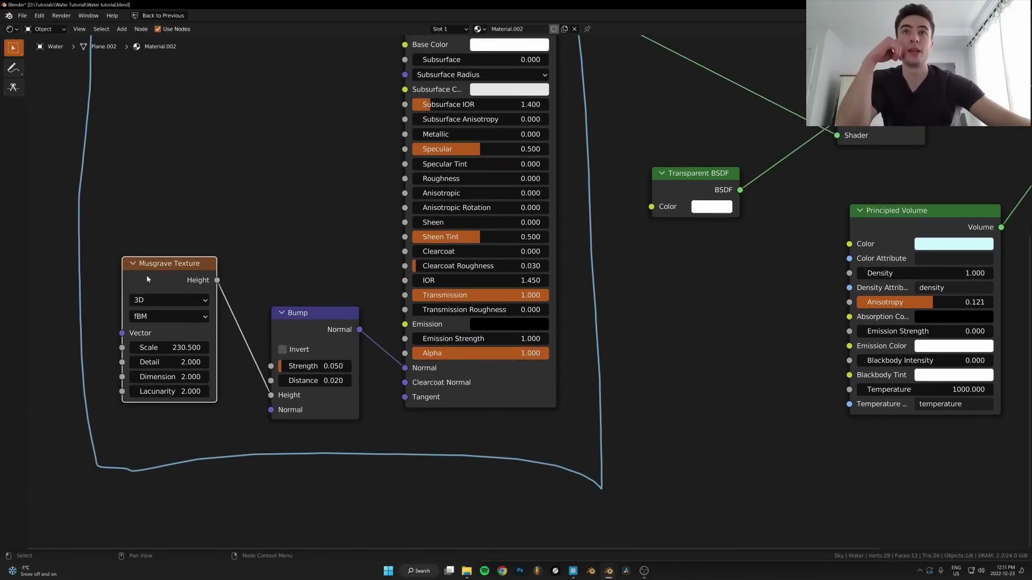
left_click_drag(317, 312, 302, 294)
scroll(385, 301, "up", 2)
scroll(369, 258, "down", 4)
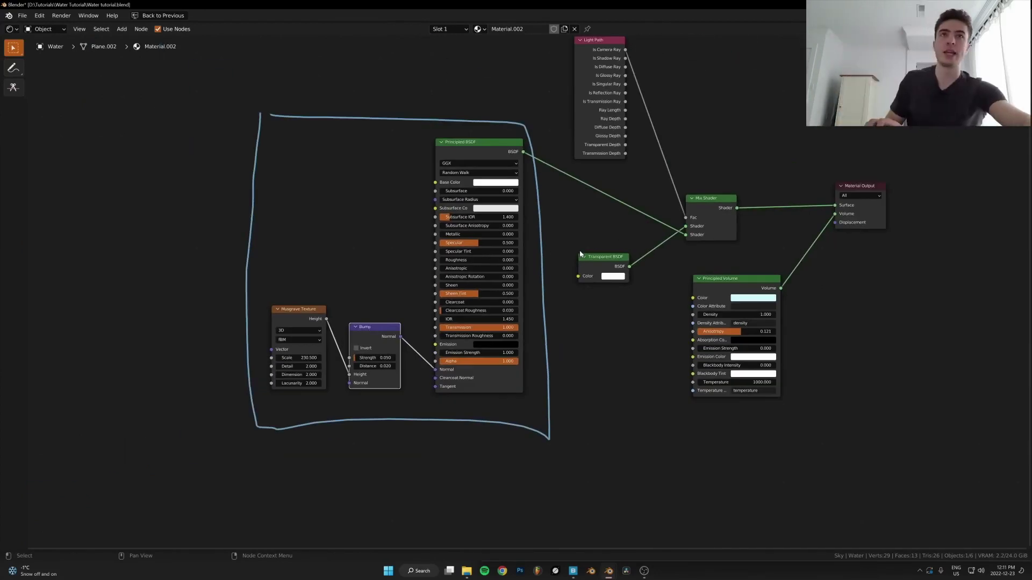
key("ctrl+space")
Link Principled BSDF into Mix Shader and Mix Shader into Surface, lowering Principled Volume
middle_click_drag(628, 304, 747, 218)
middle_click_drag(674, 230, 634, 226)
scroll(183, 216, "down", 2)
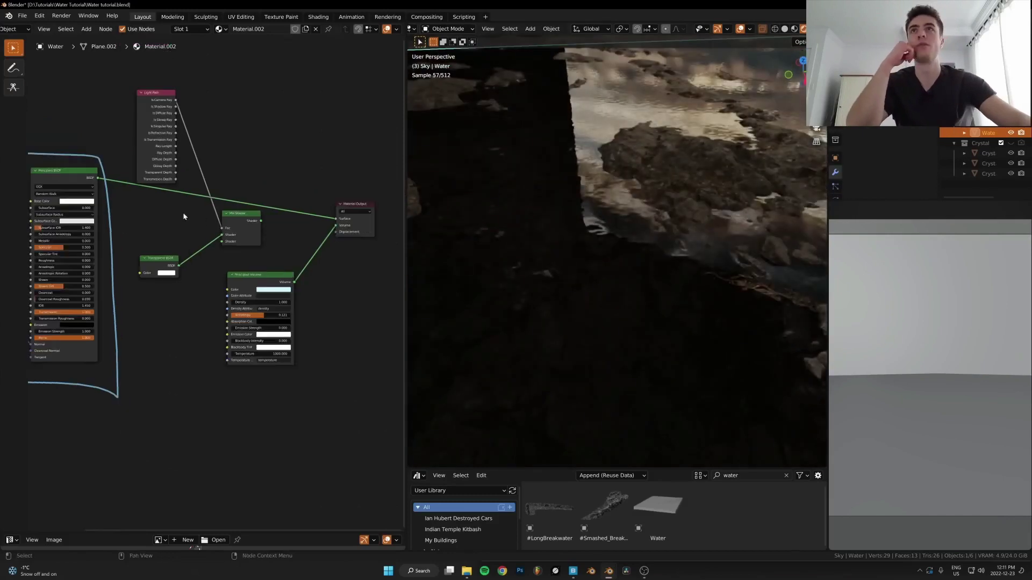
left_click_drag(224, 244, 222, 241)
left_click_drag(261, 221, 336, 219)
left_click_drag(261, 275, 279, 339)
key("KP_0")
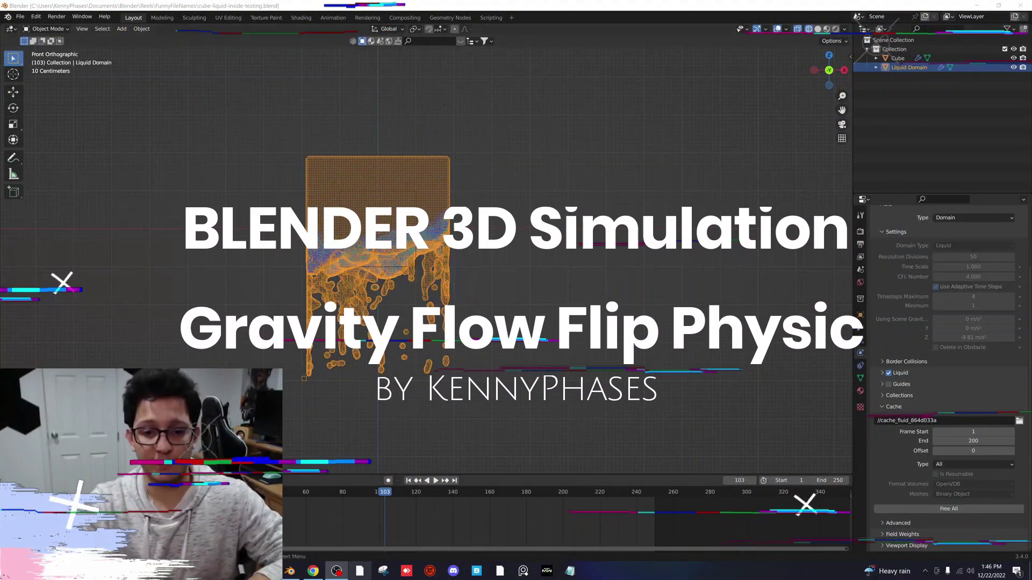
Scrub the liquid simulation back toward frame 1, landing on an early frame around 19
left_click_drag(290, 498, 199, 494)
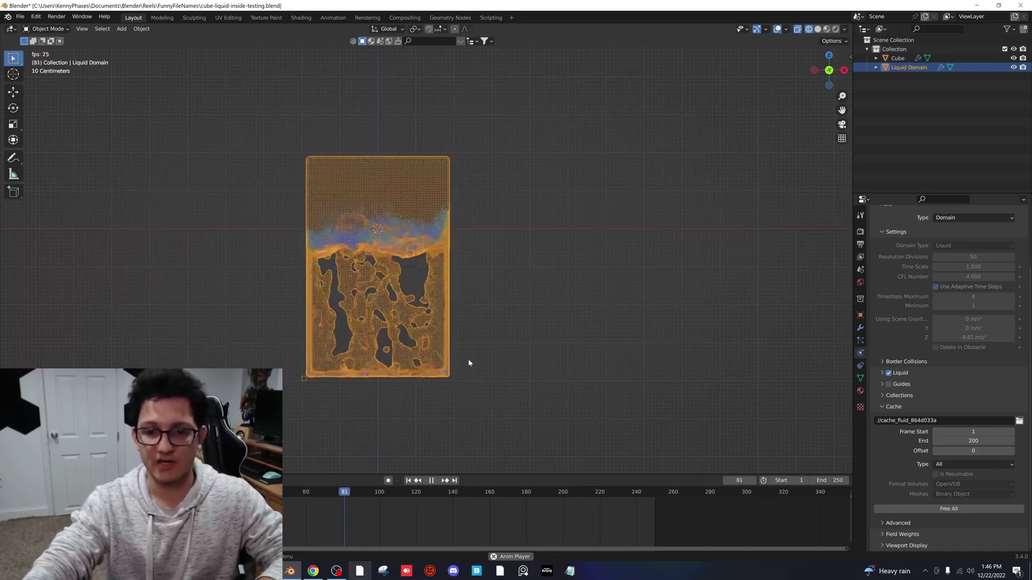
left_click_drag(383, 491, 237, 491)
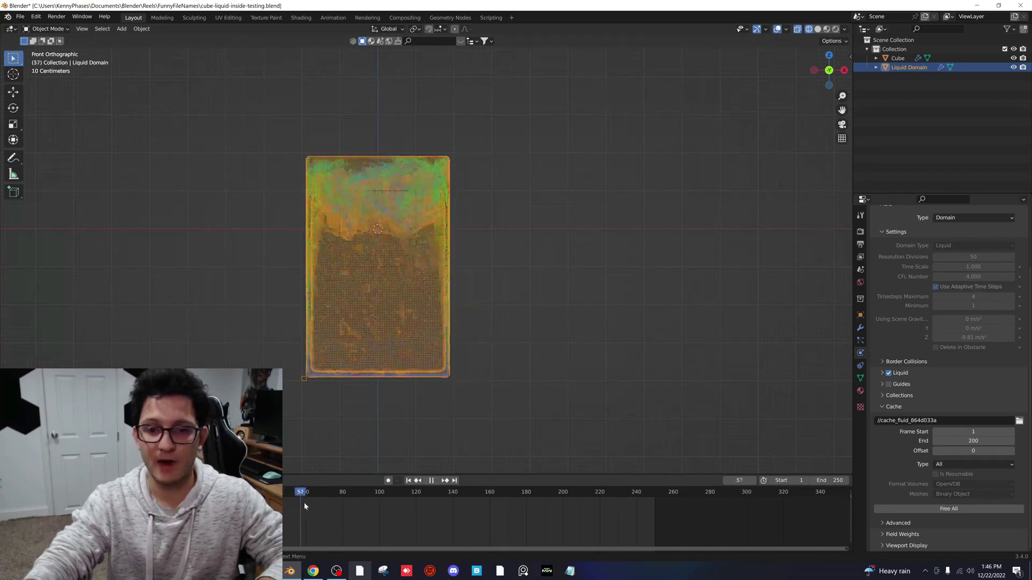
key("shift+Left")
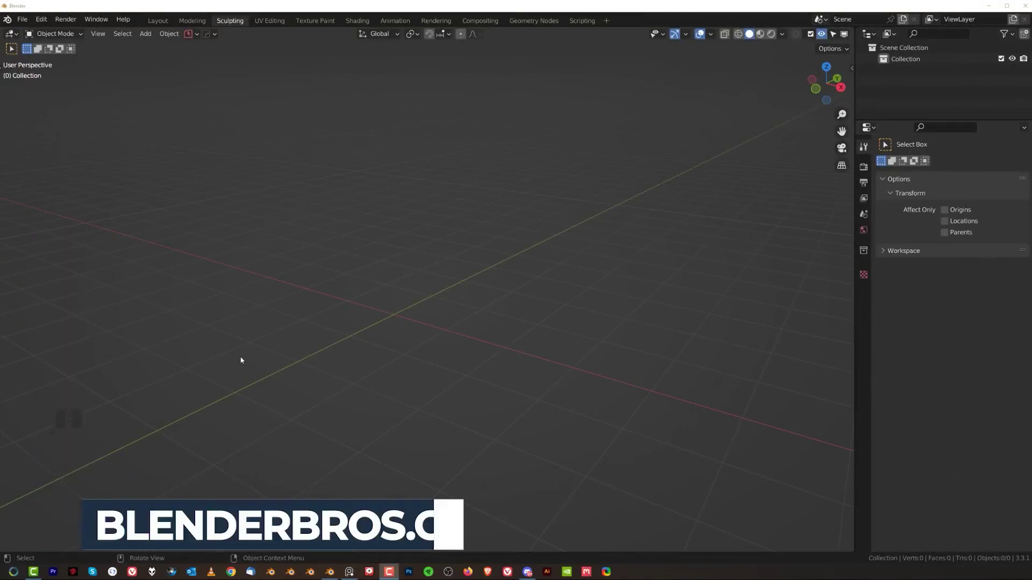
Add a cube, stretch it along X into a long bar and apply its scale
key("KP_5")
middle_click_drag(496, 245, 528, 225)
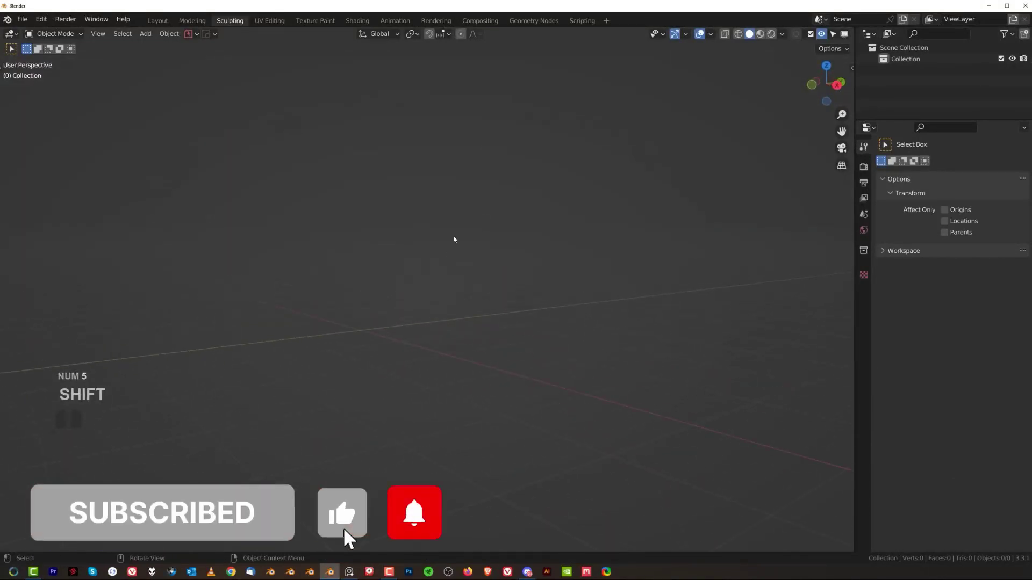
key("shift+a")
left_click(532, 242)
key("s")
key("x")
left_click(314, 253)
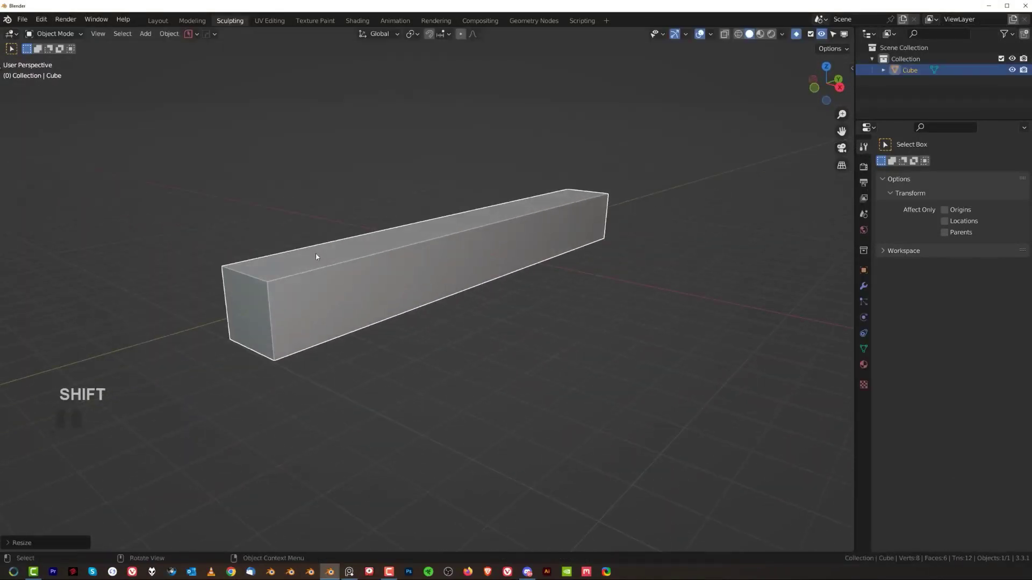
key("s")
key("x")
left_click(604, 304)
key("ctrl+a")
left_click(462, 300)
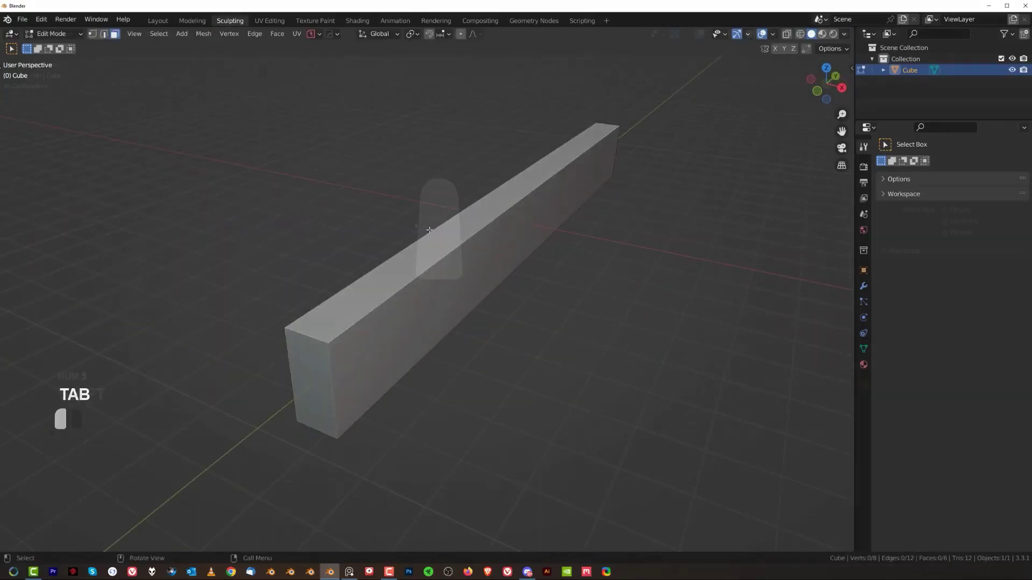
Snap the 3D cursor to the selection and move the capsule up above the X axis
key("shift+s")
left_click(497, 241)
key("g")
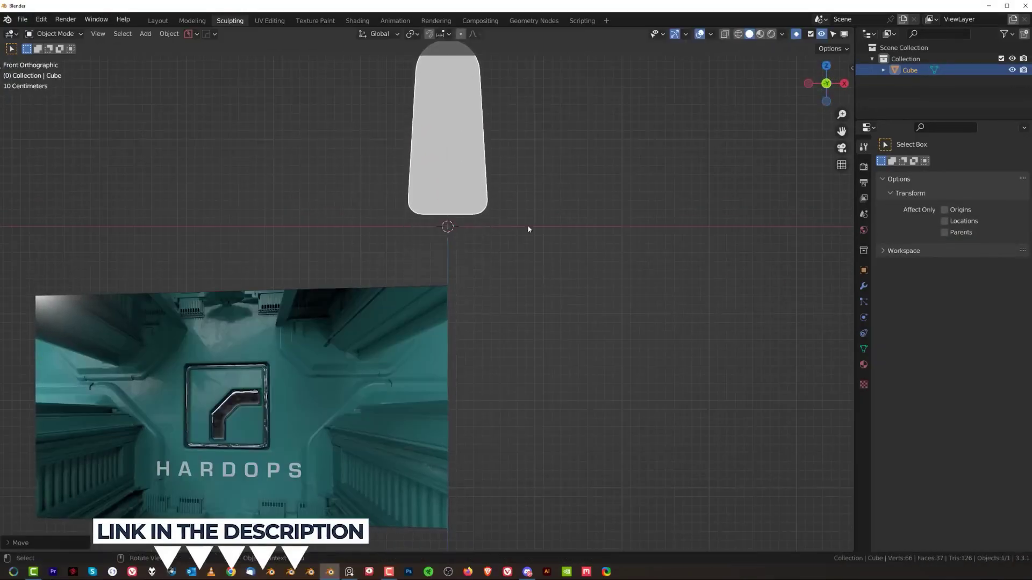
left_click(519, 205)
scroll(424, 354, "down", 2)
Radially array the capsule into three arms around the 3D cursor using HardOps
key("q")
mouse_move(505, 323)
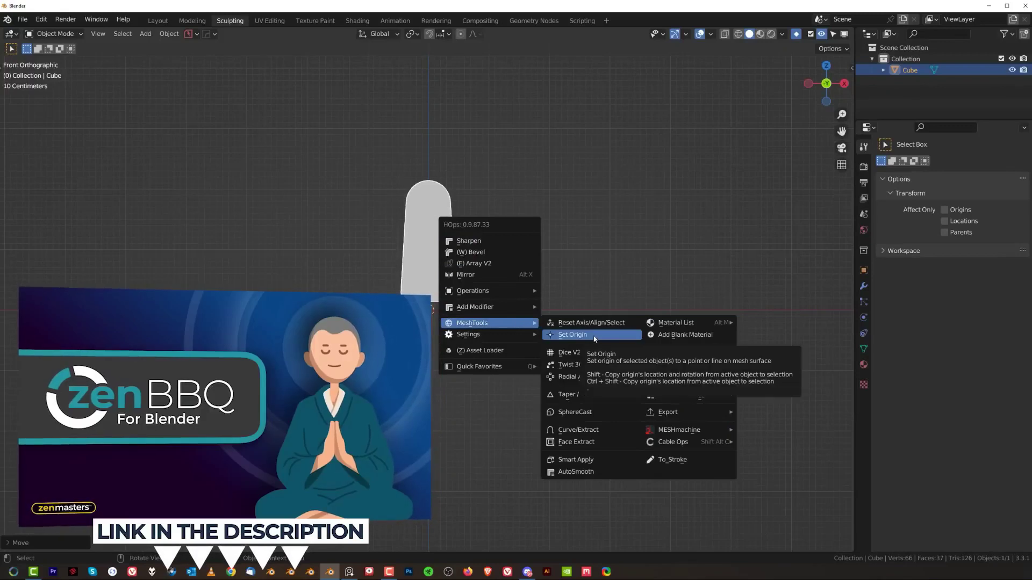
key("q")
left_click(701, 238, "ctrl")
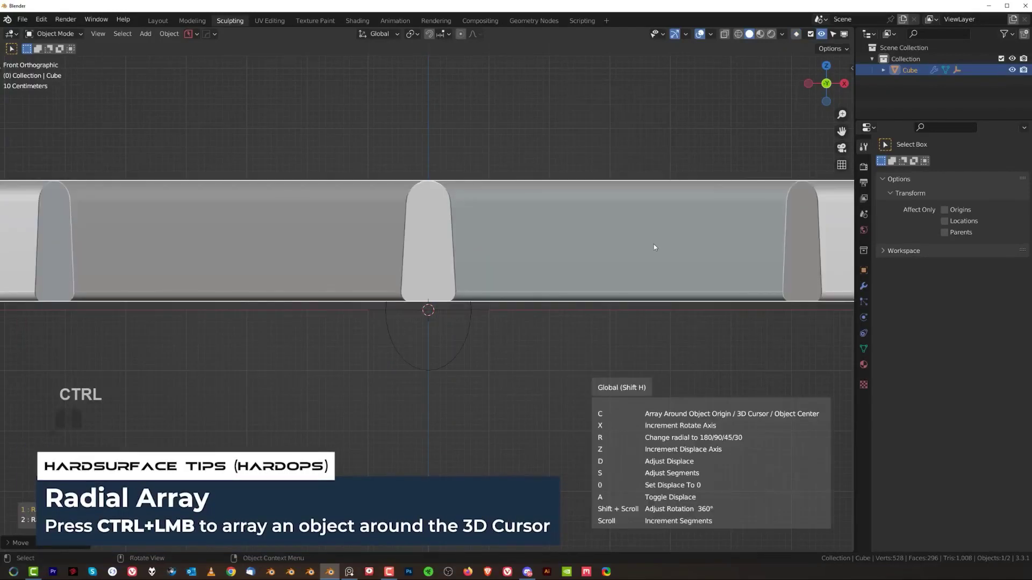
key("x")
scroll(653, 239, "up", 1)
left_click(603, 289)
key("Tab")
key("Tab")
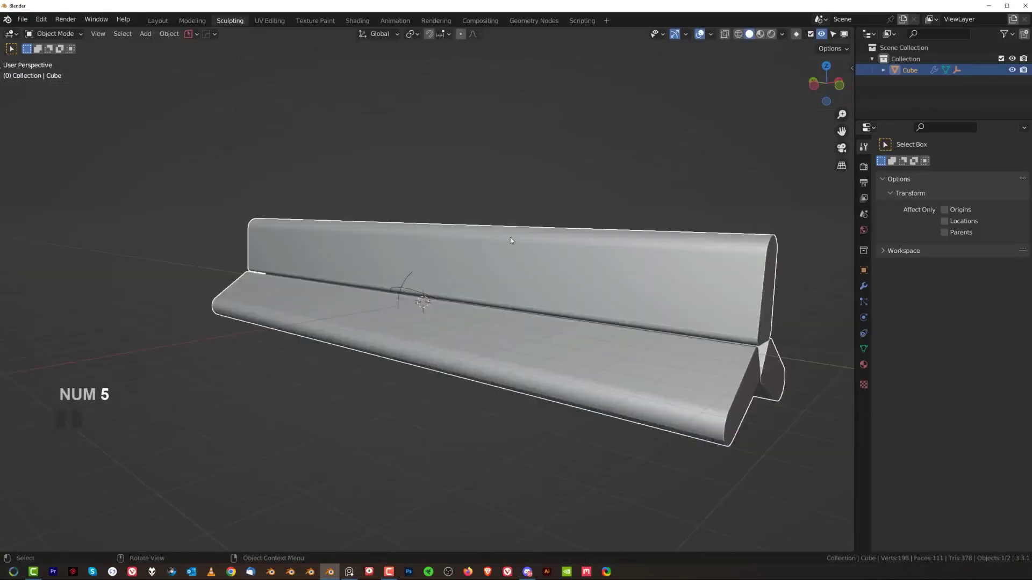
middle_click_drag(511, 237, 408, 233)
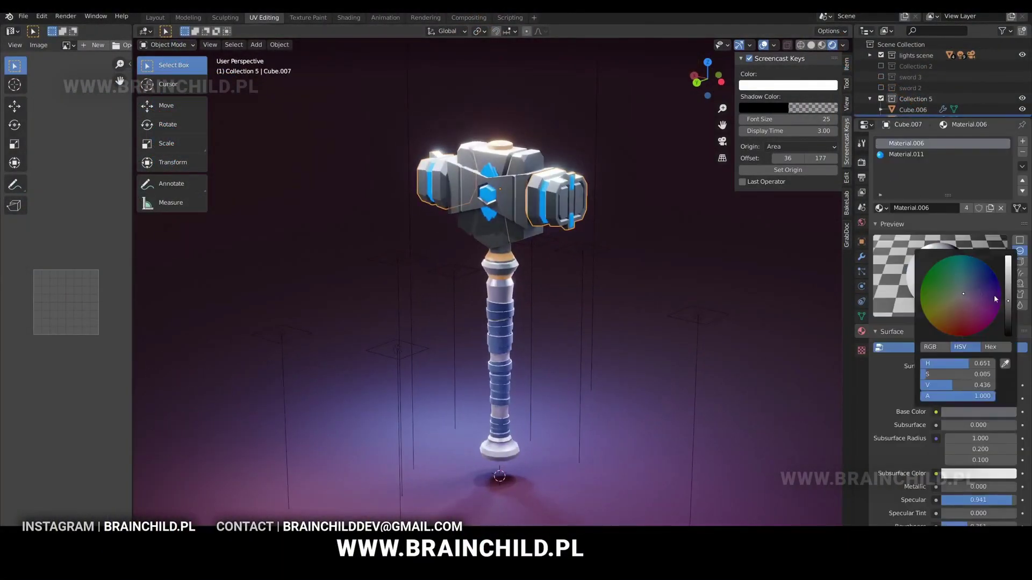
Add a loop cut ring on the handle, shrink it slightly inward and save
key("ctrl+s")
key("Tab")
scroll(556, 226, "up", 3)
key("ctrl+r")
key("s")
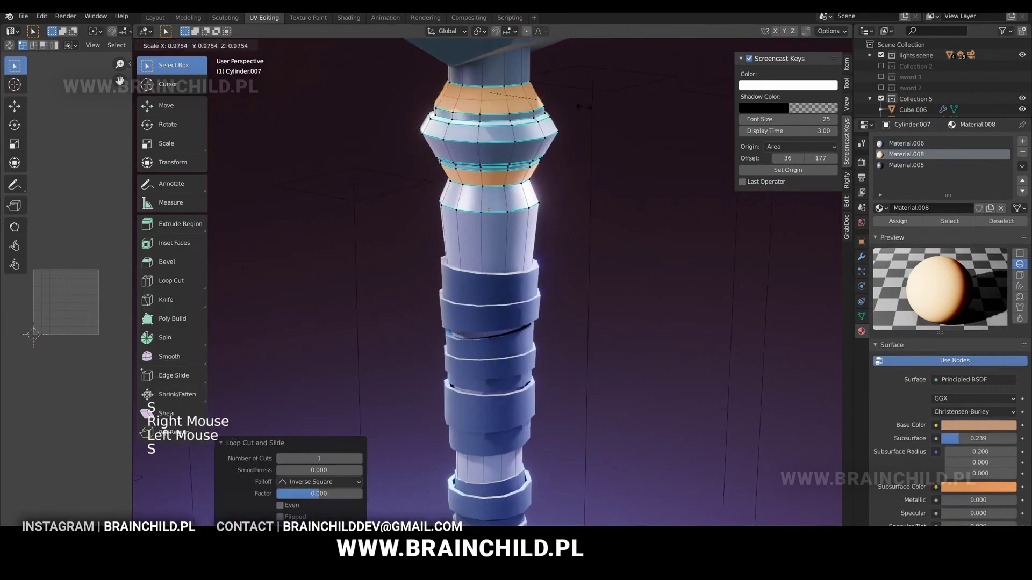
key("ctrl+s")
middle_click_drag(562, 192, 473, 172, "shift")
Select the hammer's handle, after briefly selecting other scene objects
left_click(558, 204)
scroll(559, 204, "down", 2)
left_click(556, 215)
scroll(557, 215, "up", 2)
scroll(555, 220, "down", 4)
left_click(508, 185)
scroll(518, 117, "up", 5)
scroll(483, 215, "down", 11)
Select the whole blue crystal on the hammer head in Edit Mode
key("Tab")
left_click(489, 226)
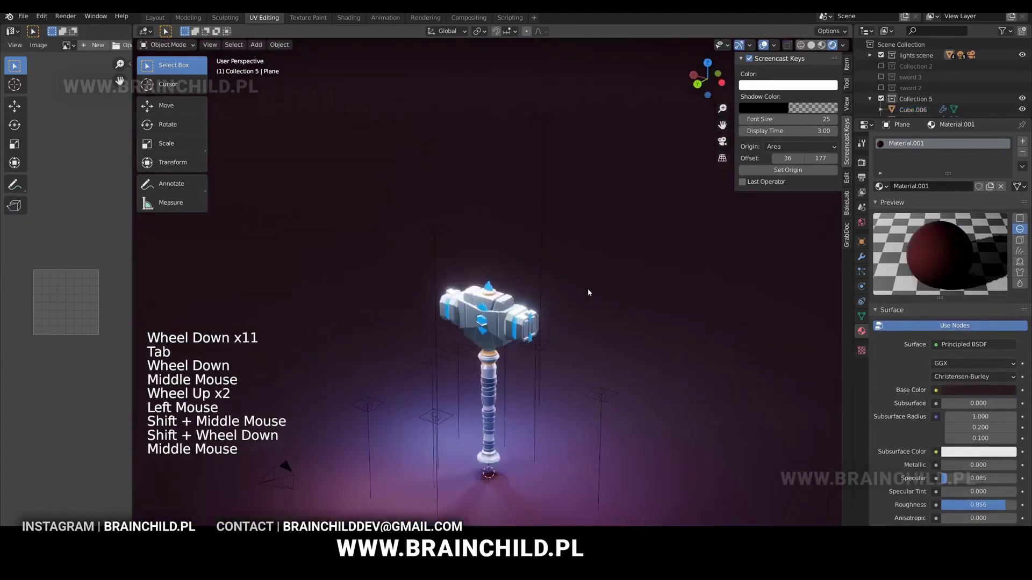
scroll(457, 269, "up", 5)
key("Tab")
key("Tab")
key("Tab")
middle_click_drag(446, 301, 483, 311, "shift")
middle_click_drag(484, 312, 532, 293, "shift")
scroll(532, 293, "up", 3)
key("l")
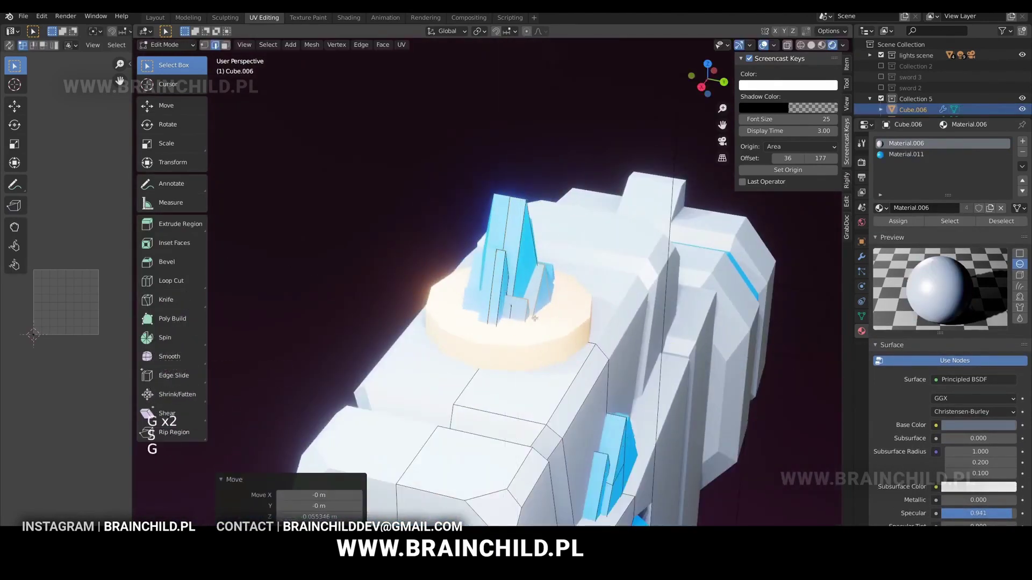
key("Tab")
scroll(535, 318, "down", 9)
middle_click_drag(484, 323, 473, 301)
Duplicate the crystal, then move and scale the copy onto the handle's bottom end
key("ctrl+s")
key("Tab")
key("l")
key("l")
key("l")
key("l")
key("l")
key("l")
key("shift+d")
key("g")
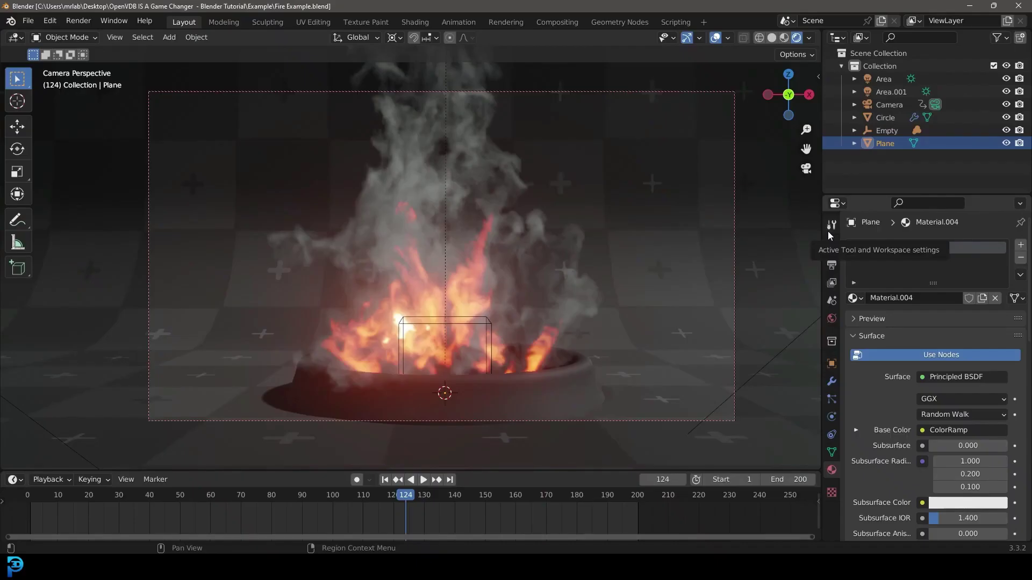
Orbit out of camera view to look down at the VDB fire and smoke in the pit
scroll(575, 273, "down", 3)
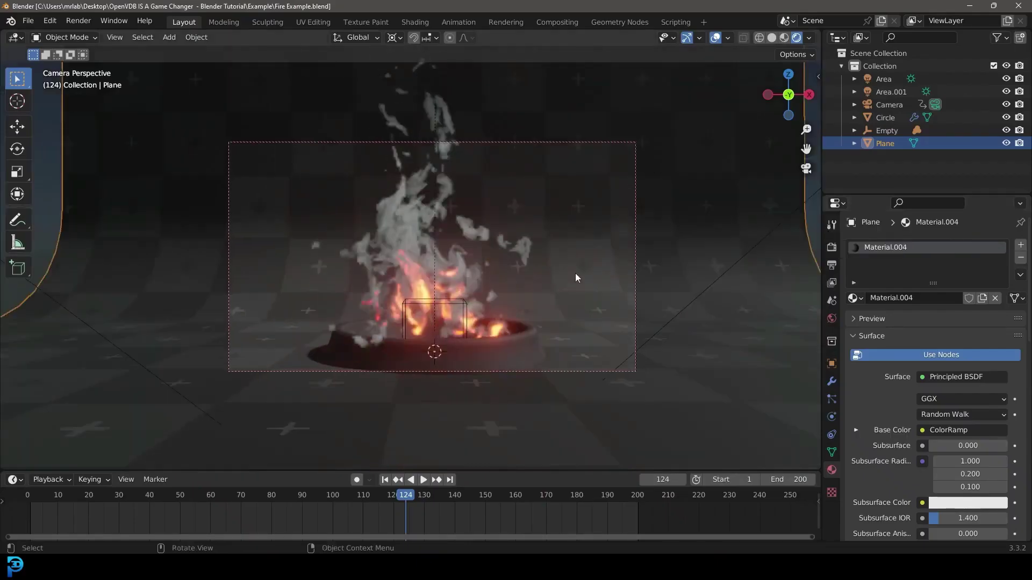
middle_click_drag(575, 273, 524, 299)
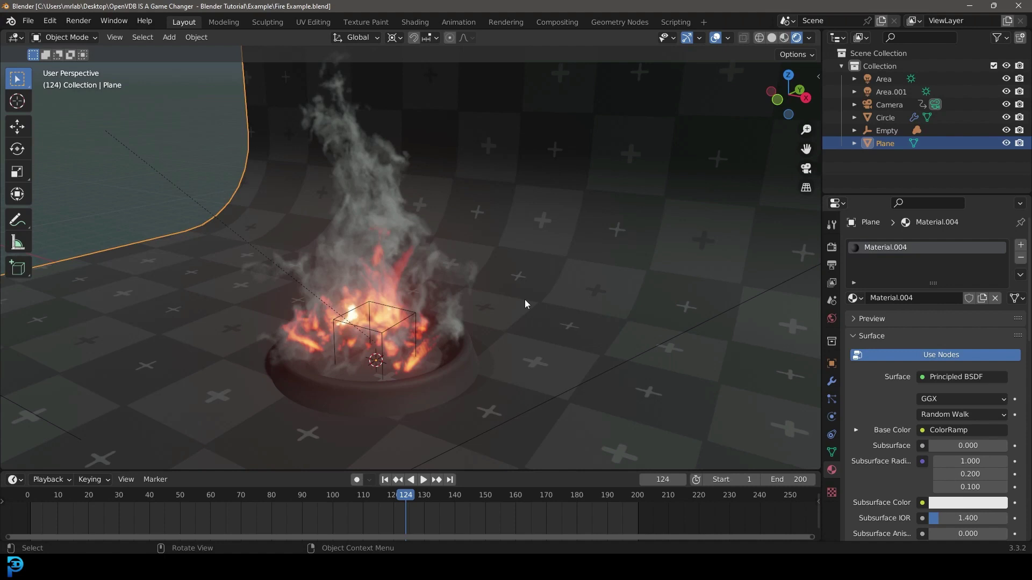
middle_click_drag(532, 286, 577, 283)
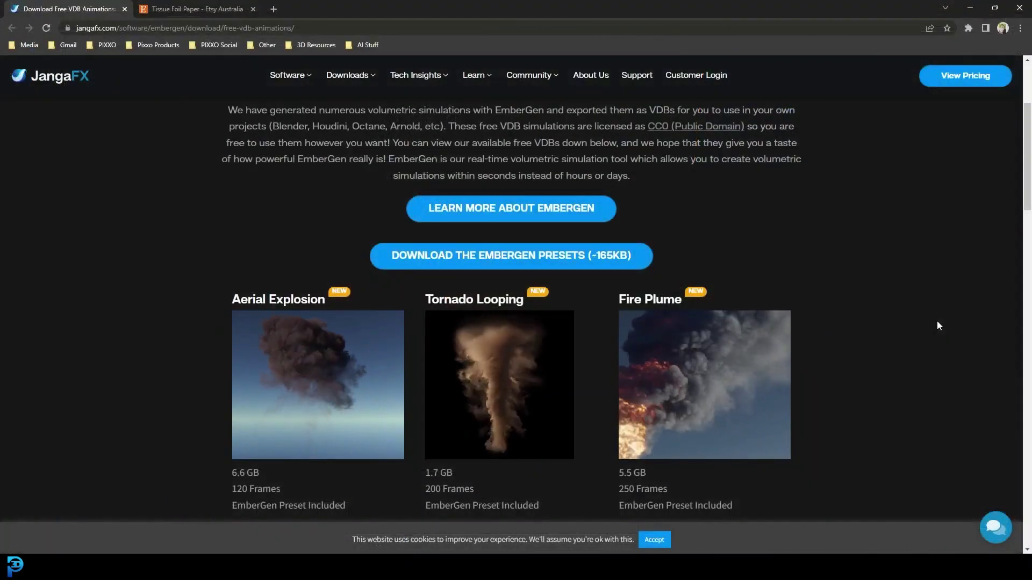
Scroll the JangaFX page to the Aerial Explosion, Tornado Looping and Fire Plume Download buttons
scroll(498, 238, "down", 2)
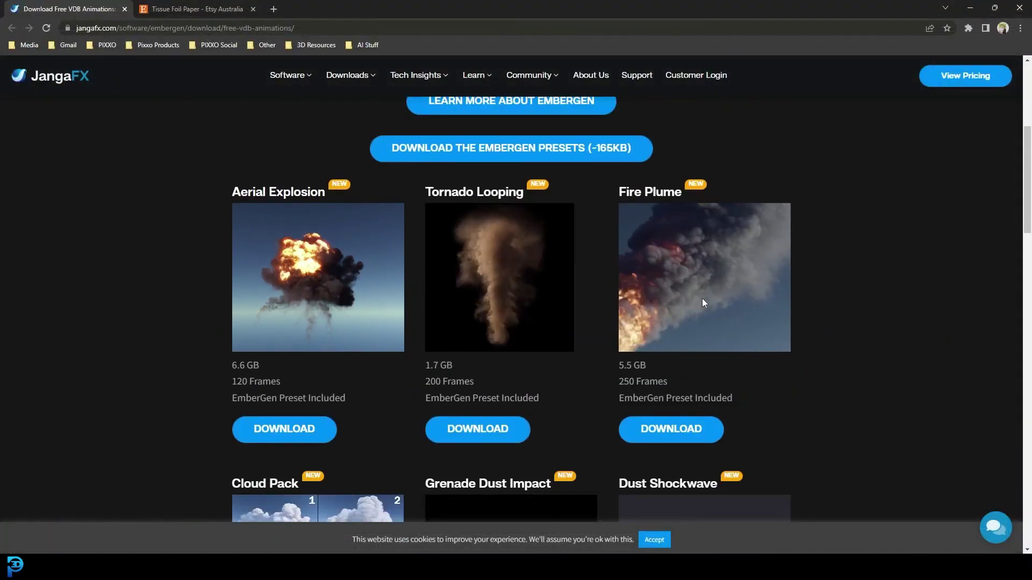